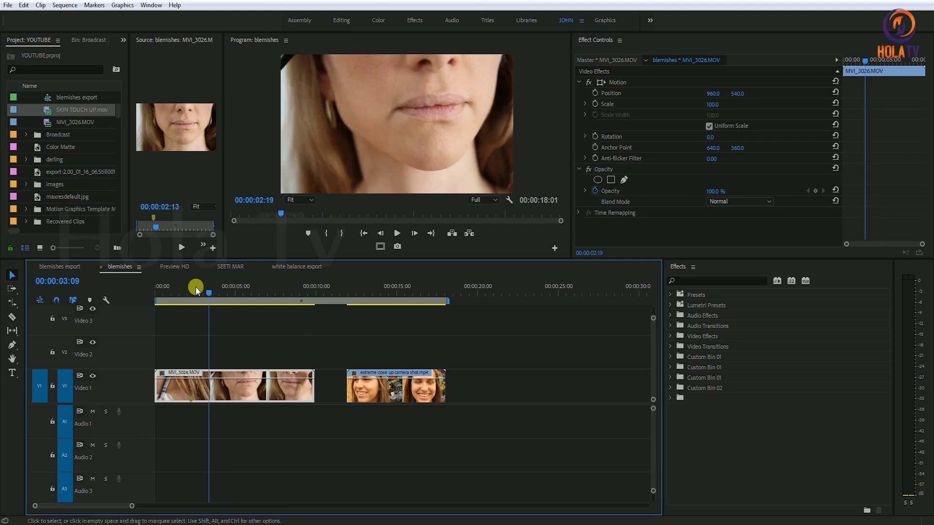
- Scrub the blemishes sequence to a later frame of the MVI_3026.MOV close-up
drag(196, 291, 307, 287)
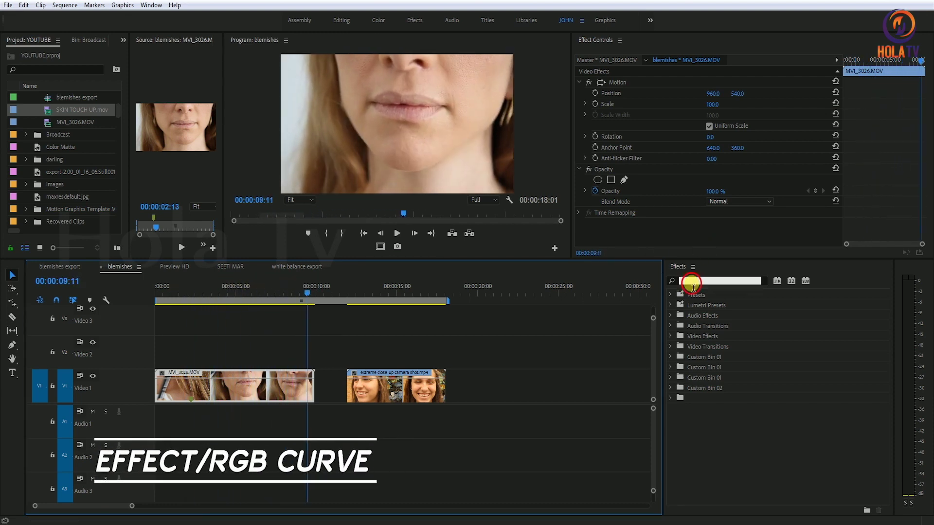
- Search the effects for 'RGB CURVE' and apply RGB Curves to the MVI_3026.MOV clip
click(693, 281)
text(RGB CURVE)
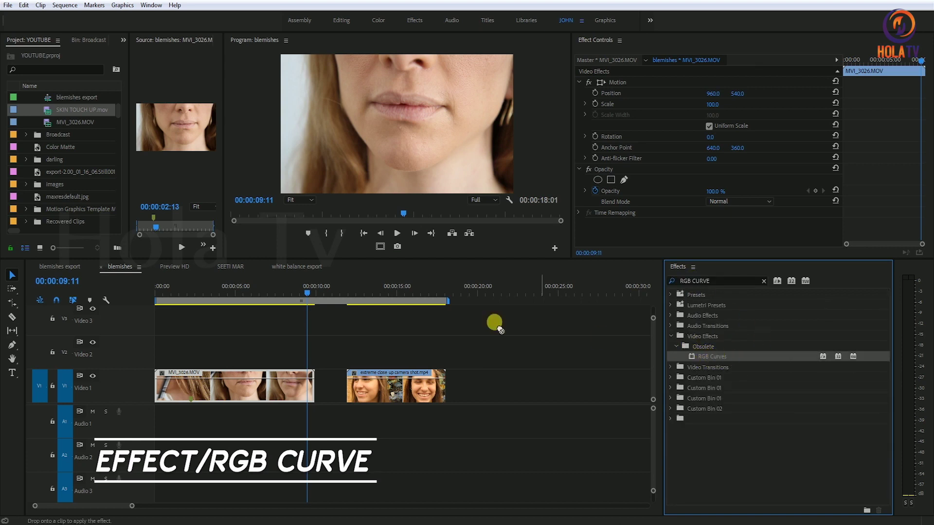
drag(728, 359, 231, 387)
- Expand the clip's RGB Curves Secondary Color Correction settings in Effect Controls
click(234, 292)
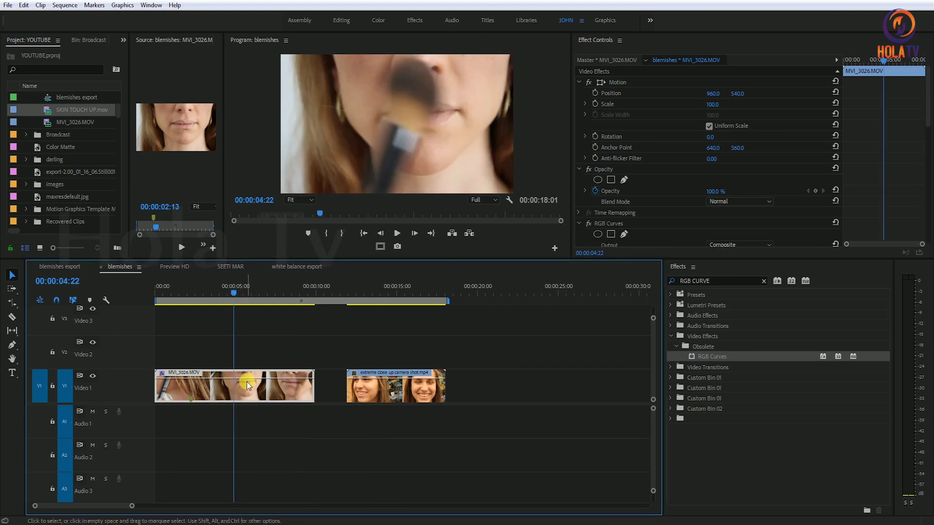
drag(765, 259, 775, 360)
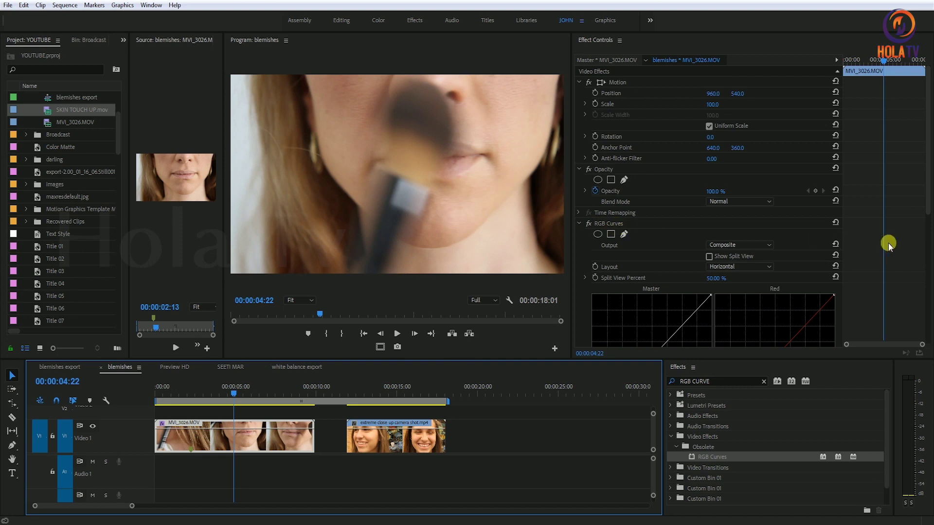
scroll(906, 243, down, 4)
scroll(905, 243, down, 5)
scroll(906, 243, down, 1)
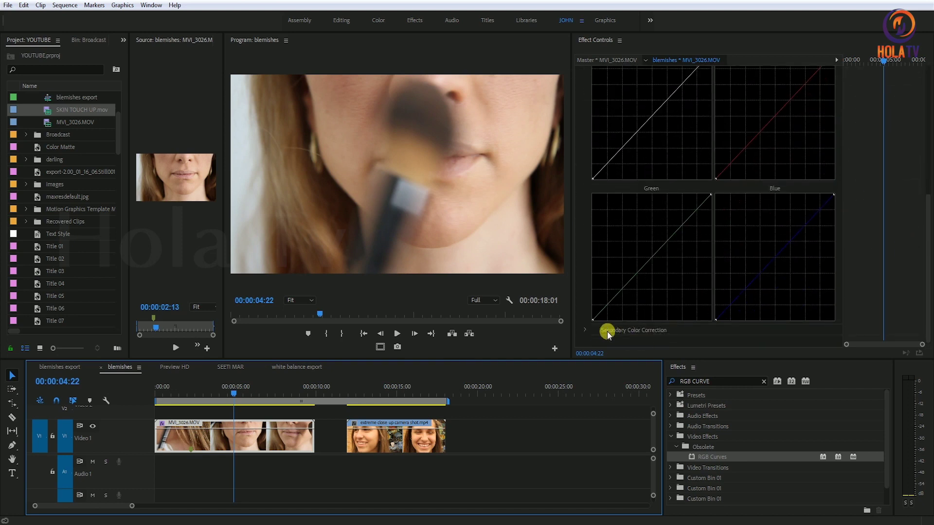
click(585, 330)
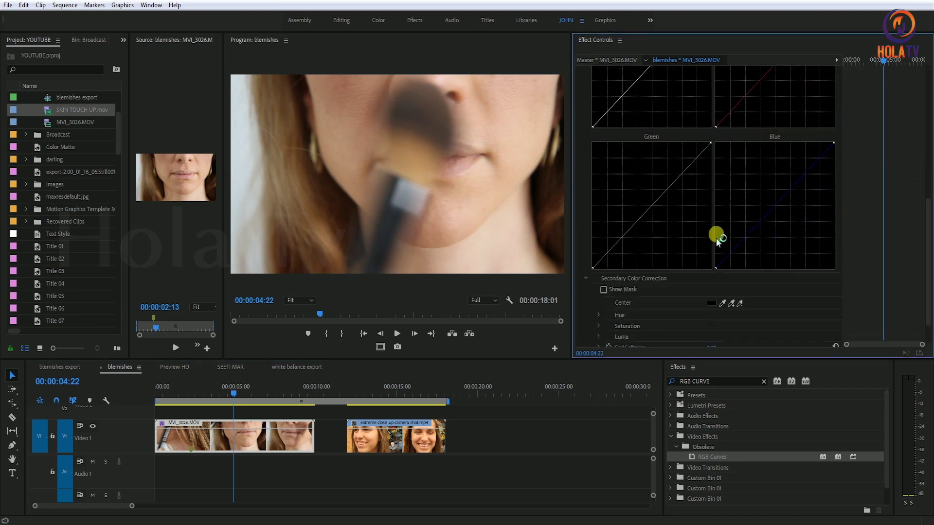
scroll(717, 228, down, 2)
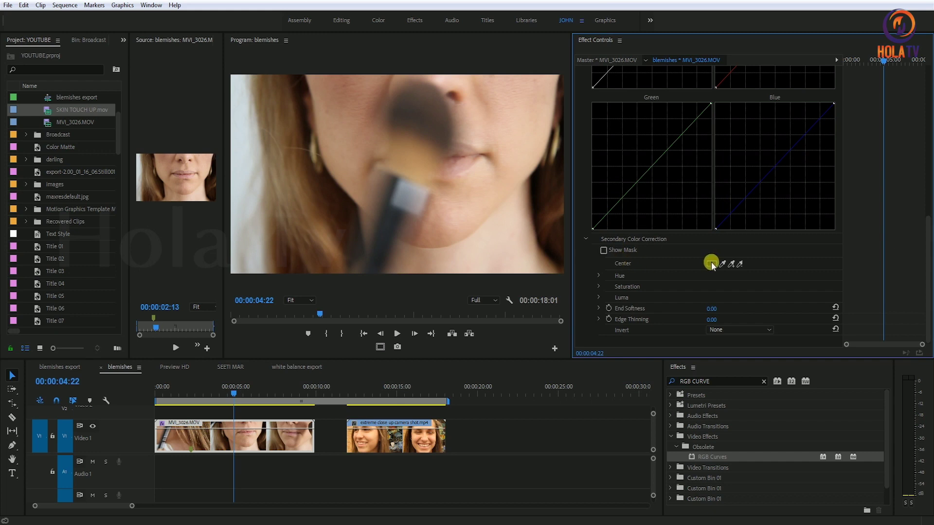
click(247, 390)
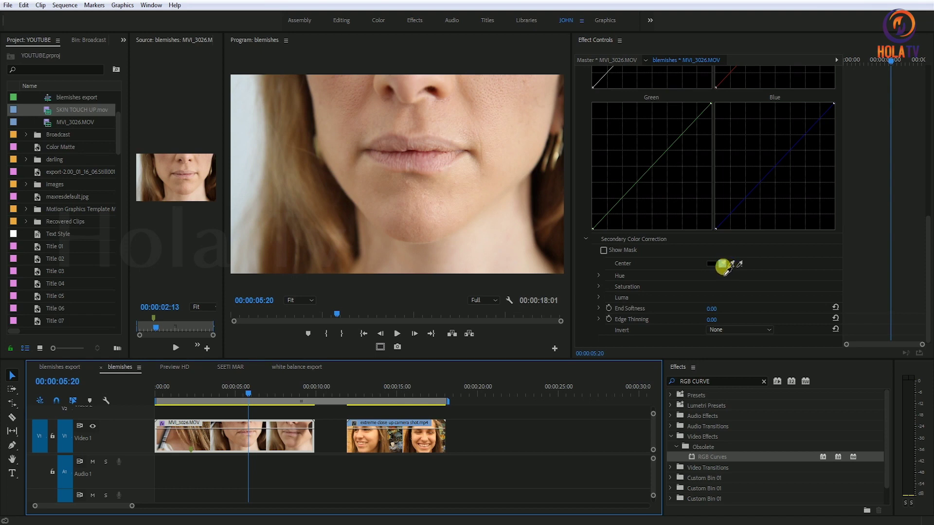
- Enable Show Mask and sample the face and nose skin as the centre colour
click(725, 269)
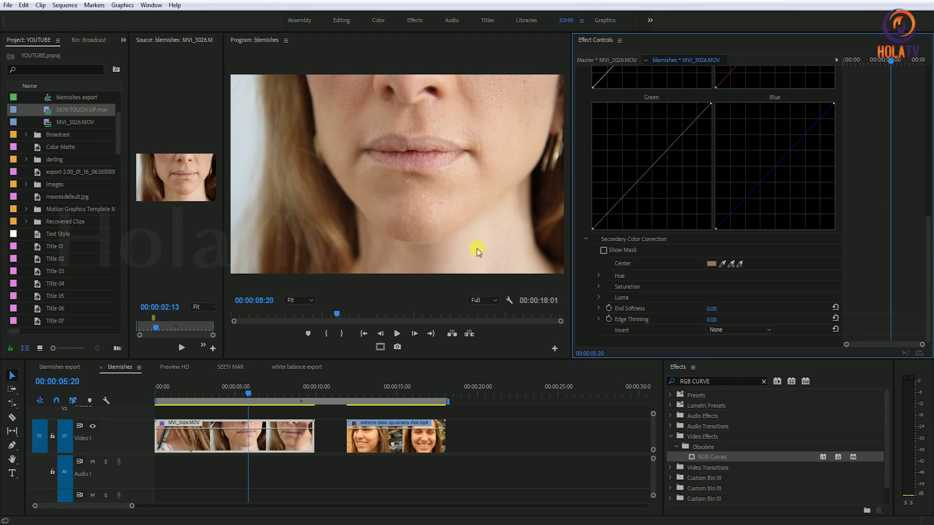
click(604, 251)
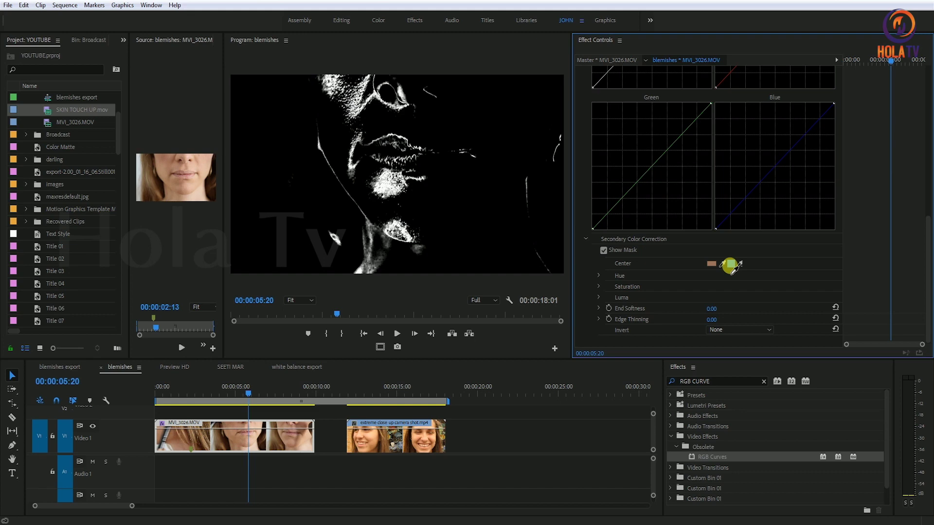
mouse_move(729, 265)
mouse_down()
mouse_move(507, 163)
mouse_move(492, 129)
mouse_up()
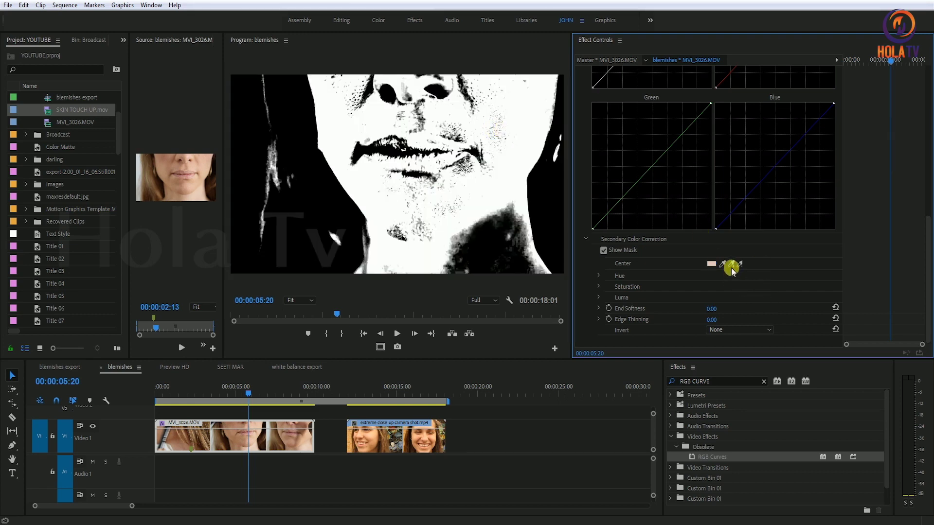
drag(731, 266, 500, 255)
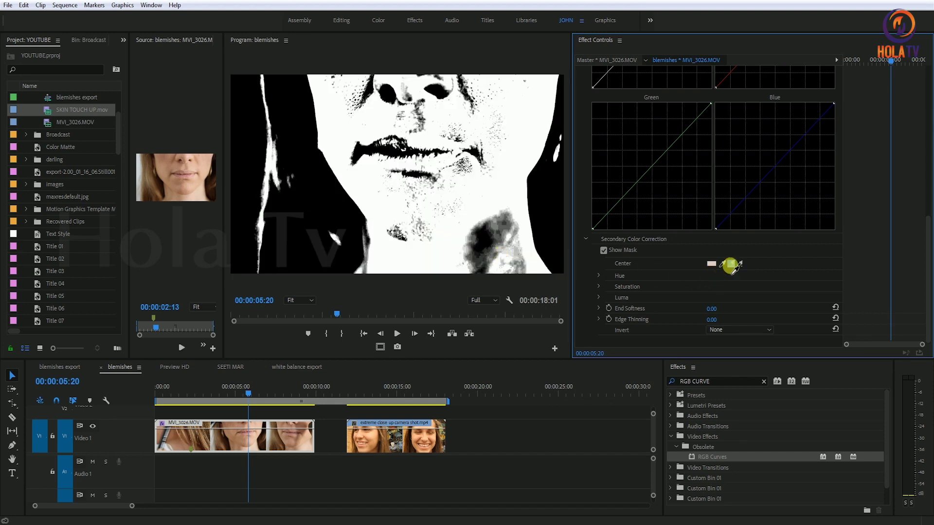
drag(732, 266, 489, 243)
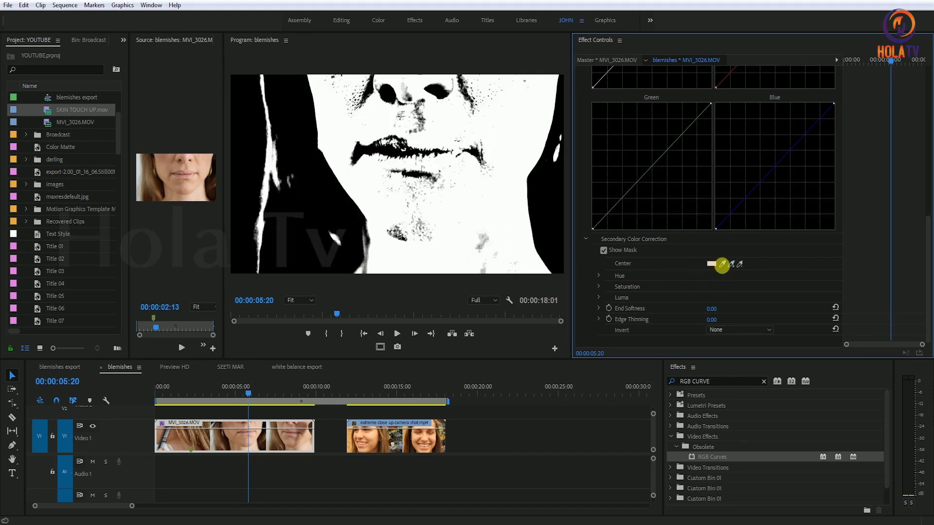
drag(730, 266, 462, 93)
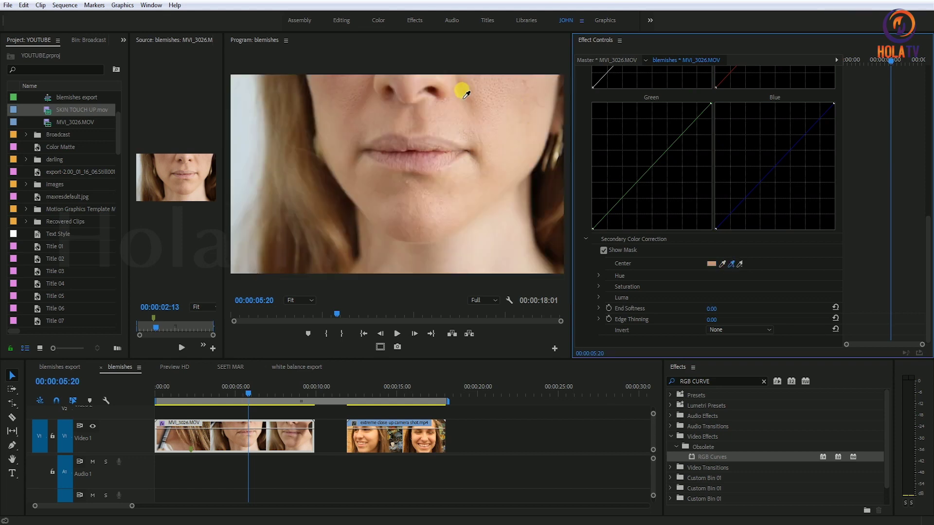
- Resample the centre colour from the chin and forehead so the skin turns white
drag(732, 266, 397, 232)
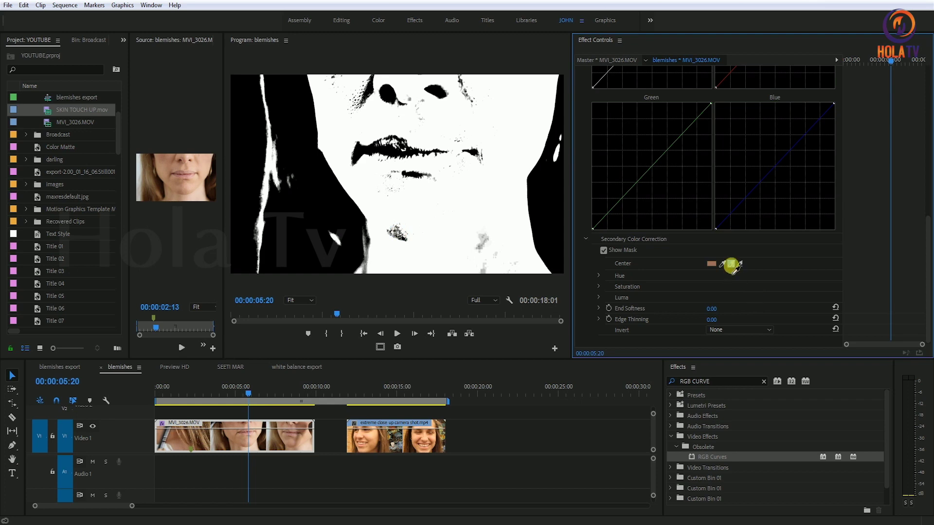
drag(732, 266, 394, 232)
drag(731, 264, 370, 90)
click(248, 387)
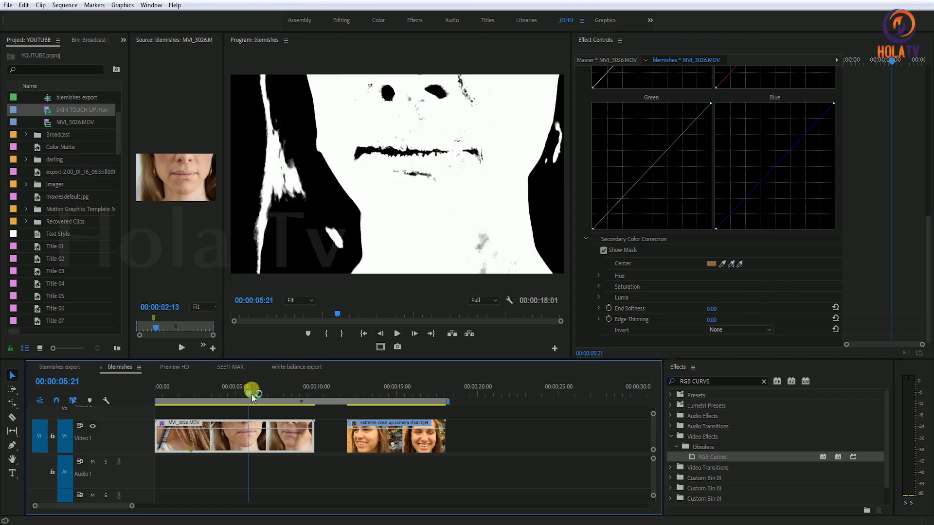
drag(247, 387, 248, 387)
drag(287, 361, 325, 269)
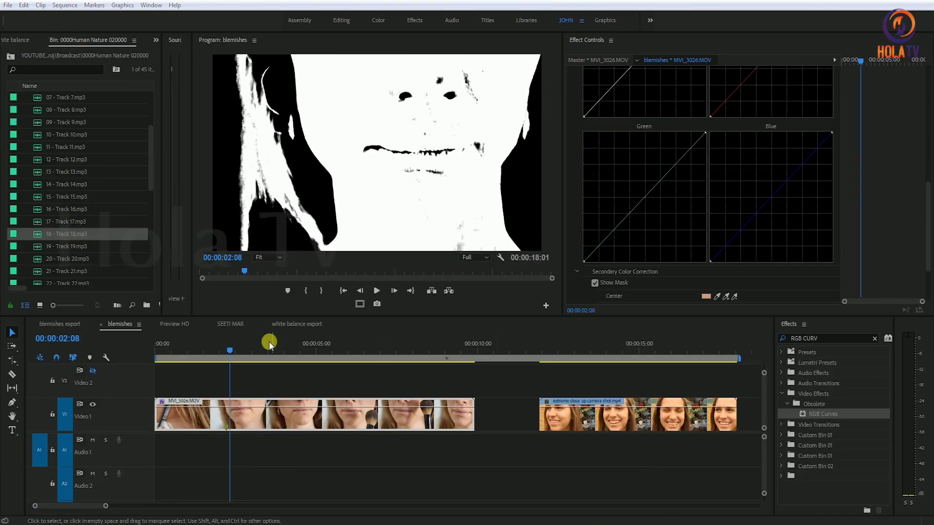
- Raise End Softness to 5.00 to feather the skin mask's edges
drag(236, 349, 227, 349)
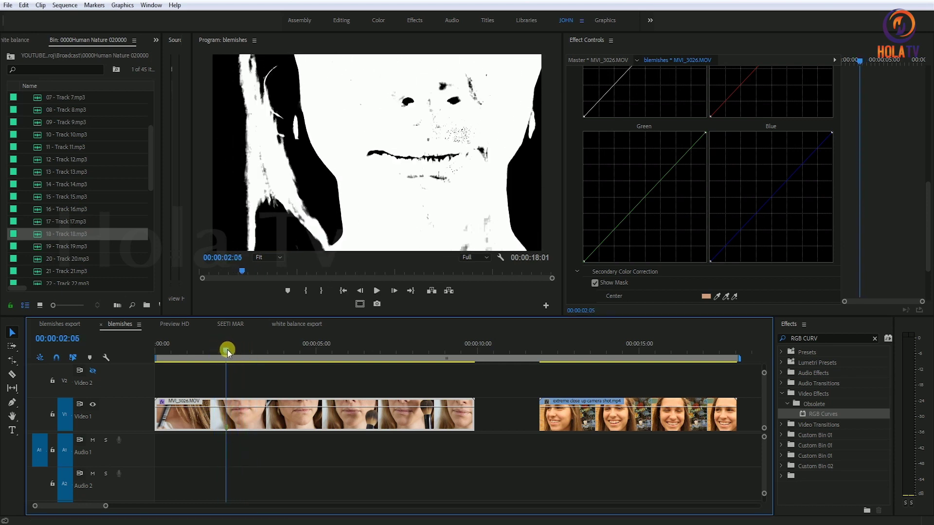
drag(925, 198, 926, 257)
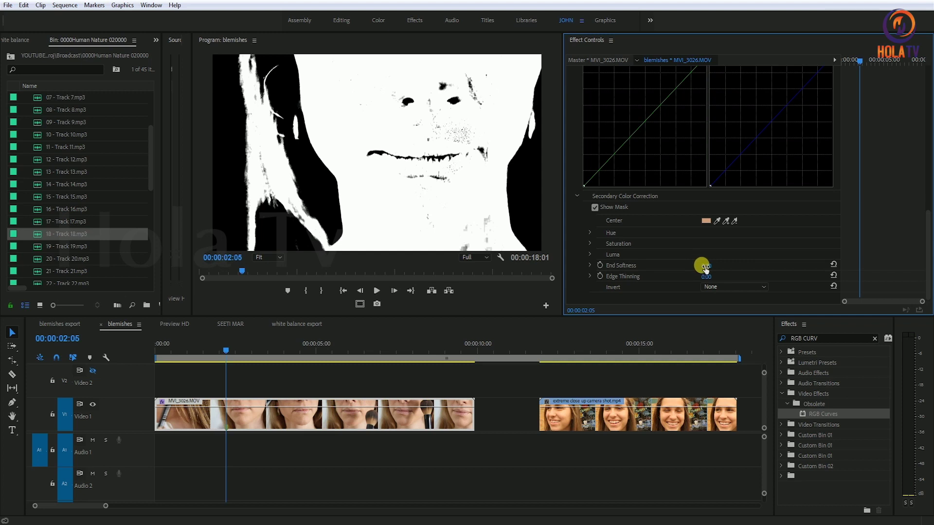
mouse_move(705, 266)
mouse_down()
mouse_move(715, 266)
mouse_move(701, 266)
mouse_up()
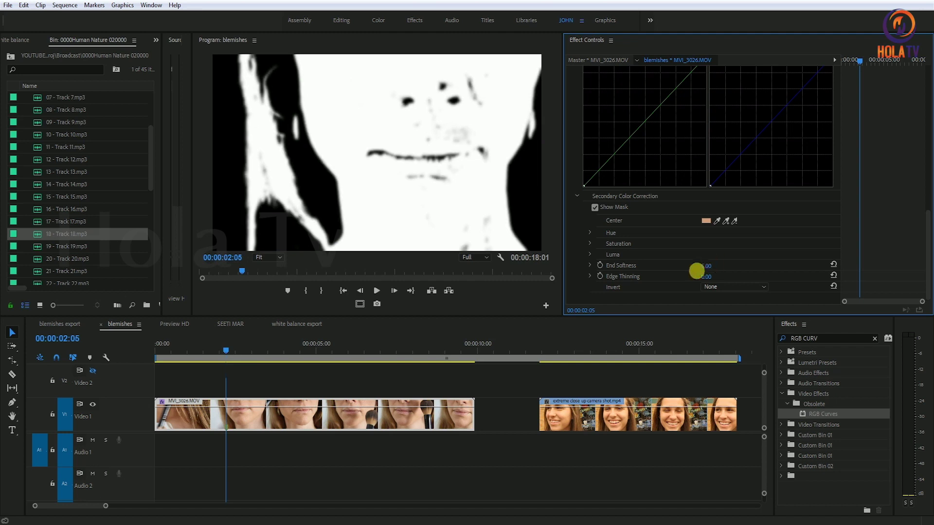
mouse_move(233, 348)
mouse_down()
mouse_move(276, 346)
mouse_move(240, 348)
mouse_up()
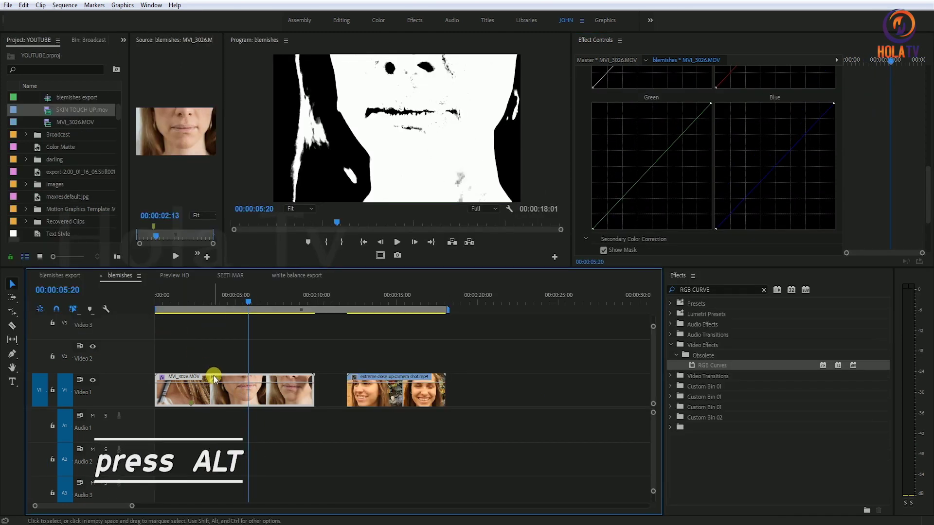
- Duplicate the MVI_3026.MOV clip onto Video 2 and hide the Video 2 track's output
alt+drag(214, 376, 214, 341)
click(203, 303)
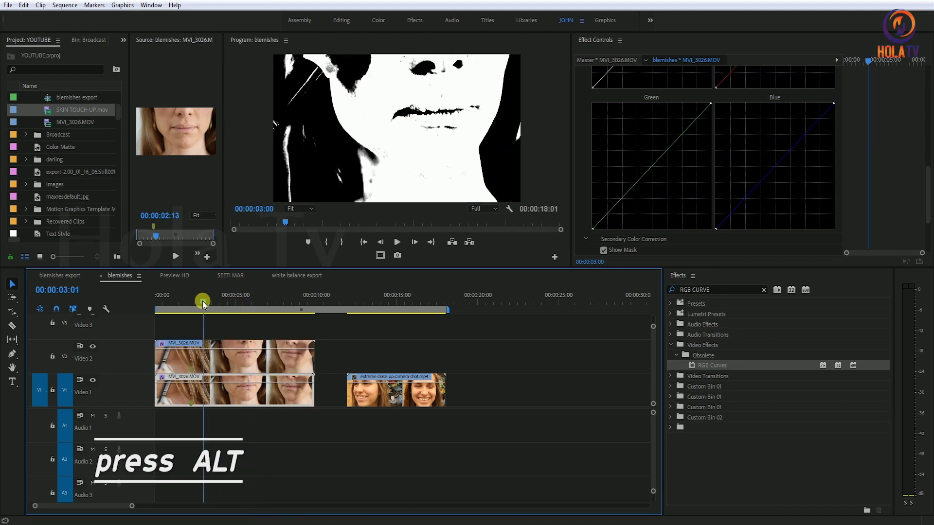
drag(203, 304, 229, 298)
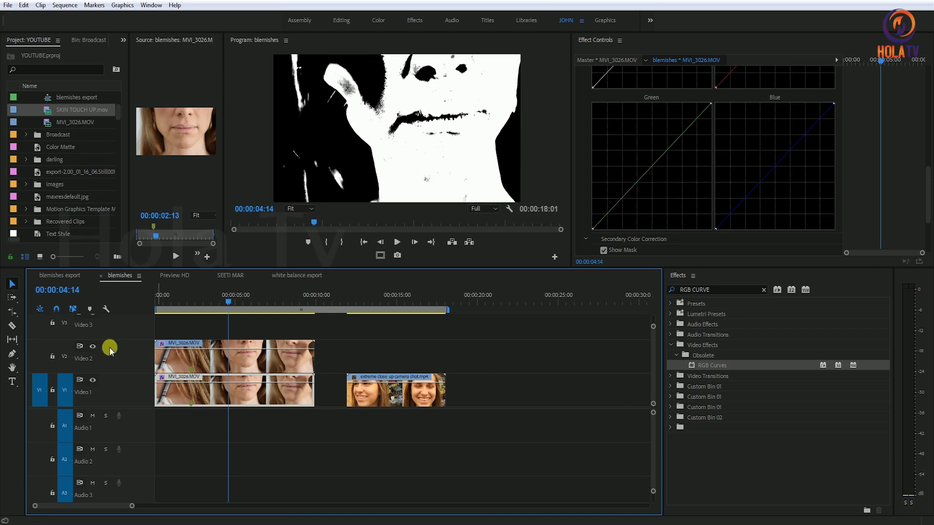
click(92, 346)
drag(232, 301, 224, 298)
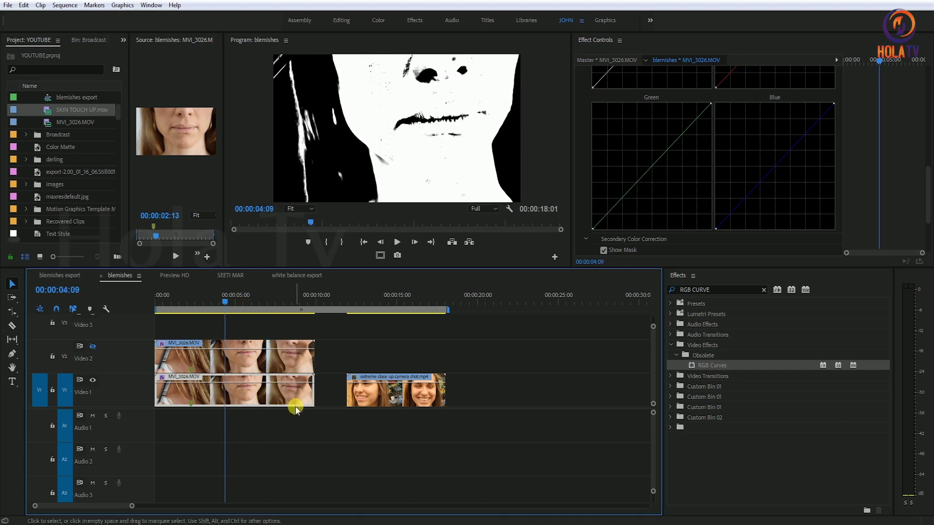
- Delete the RGB Curves effect from the original Video 1 clip
double_click(281, 394)
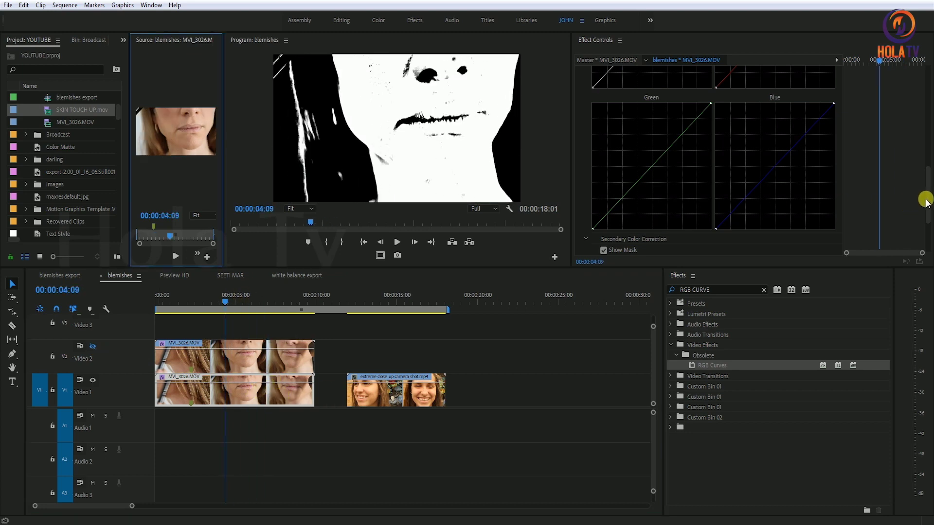
drag(924, 198, 911, 121)
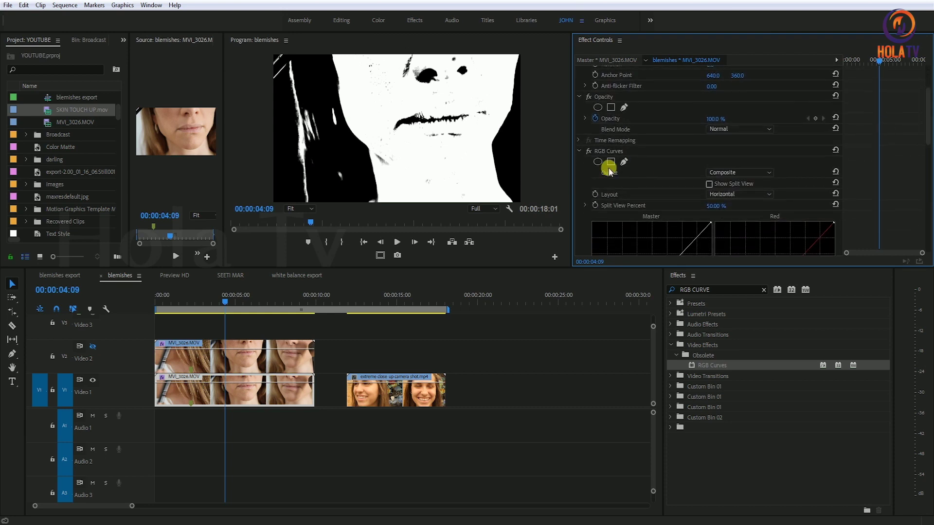
click(611, 154)
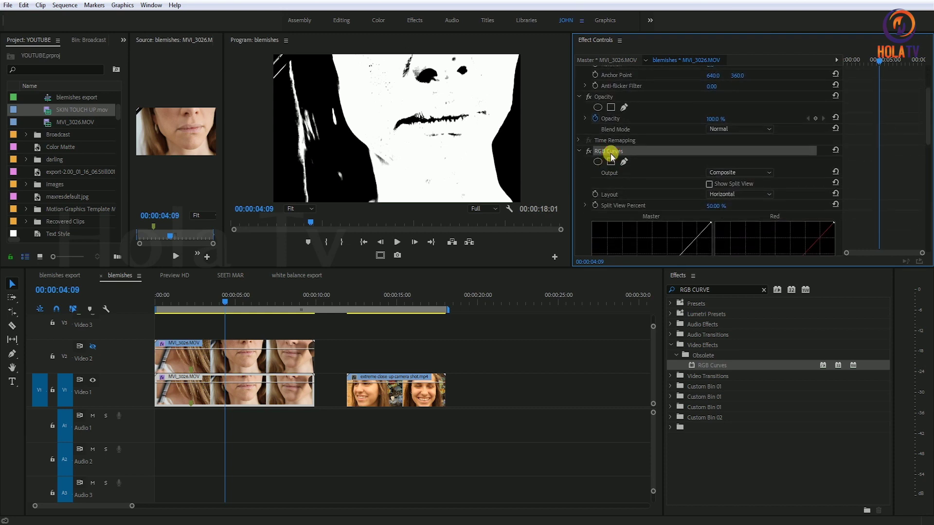
key(Delete)
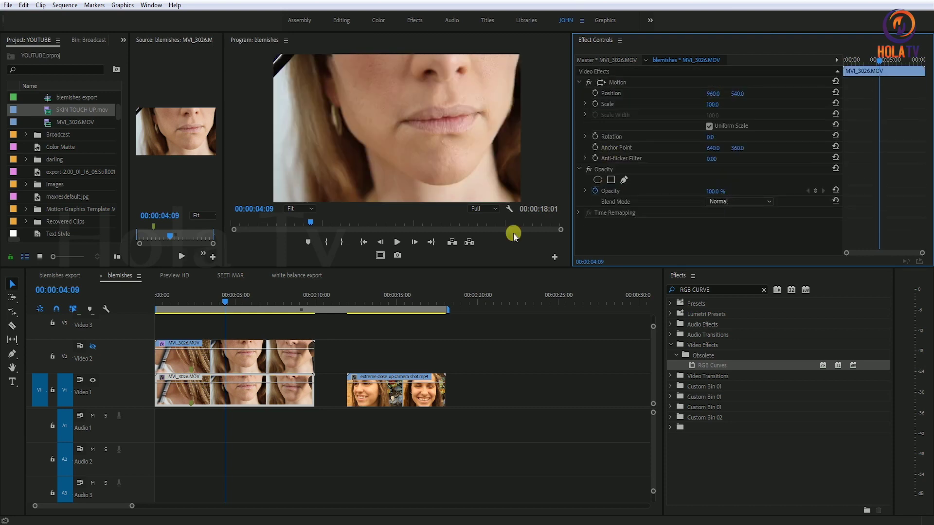
drag(241, 301, 228, 302)
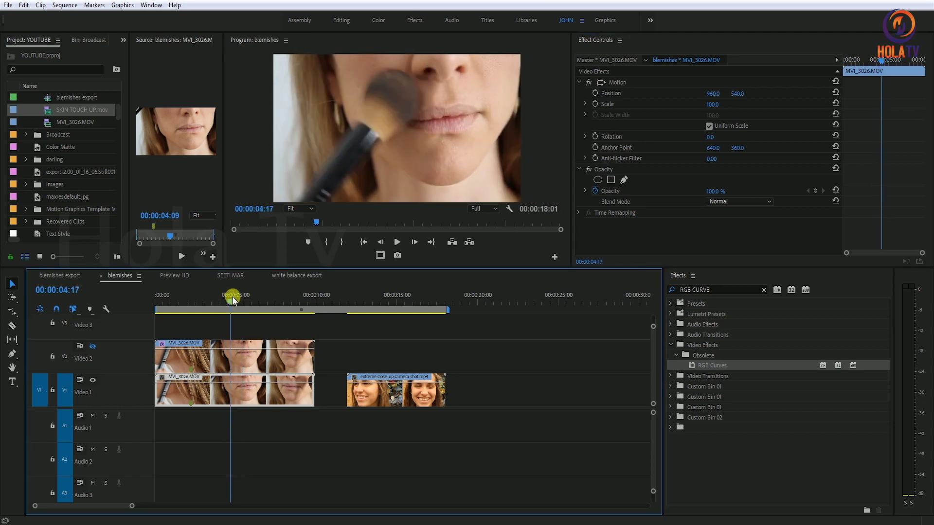
double_click(254, 364)
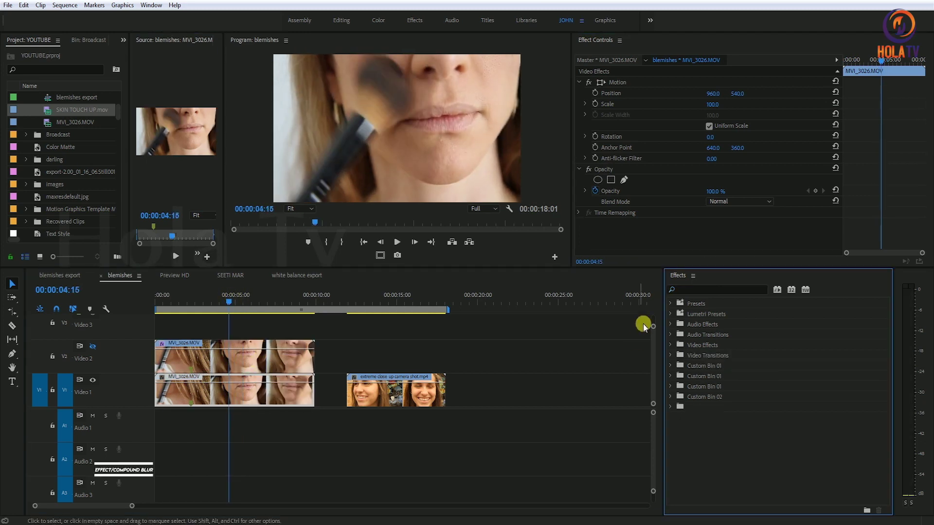
- Search the effects for 'compound' and apply Compound Blur to the Video 1 MVI_3026.MOV clip
triple_click(680, 289)
text(COM)
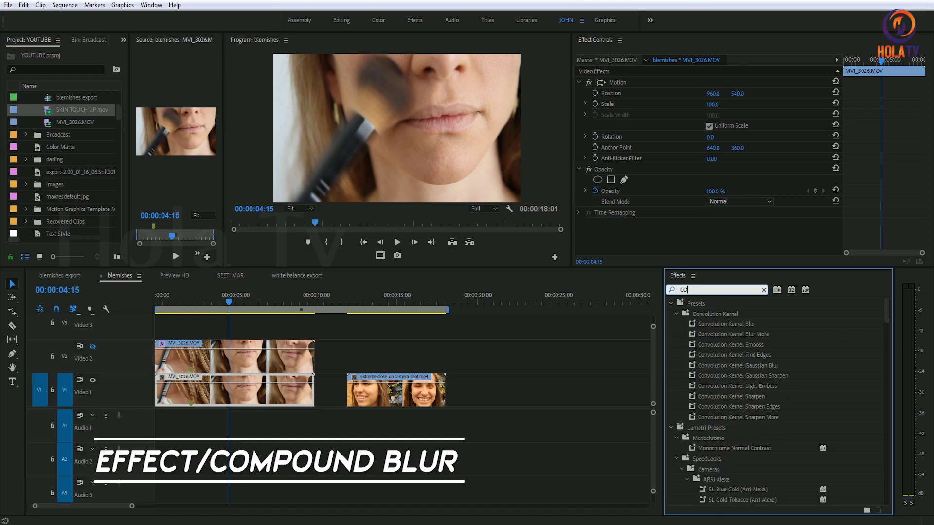
text(POUM)
key(BackSpace)
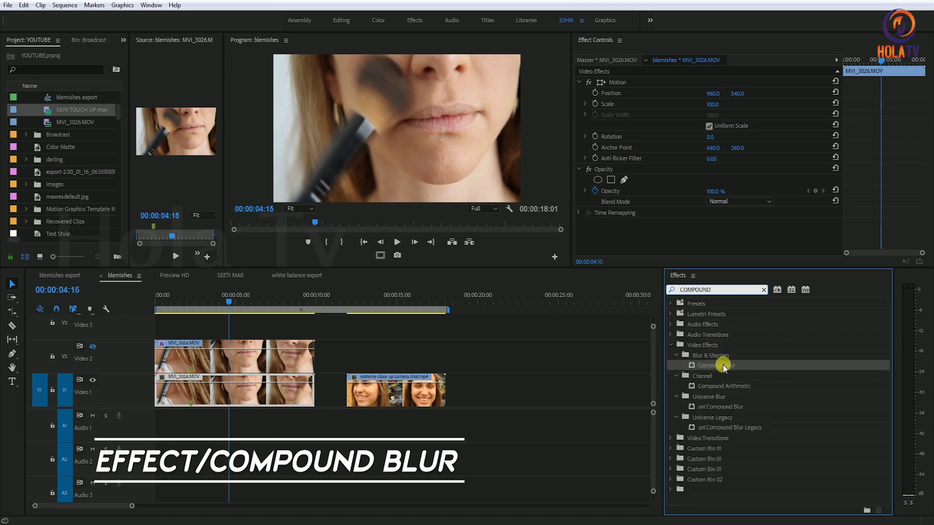
click(692, 367)
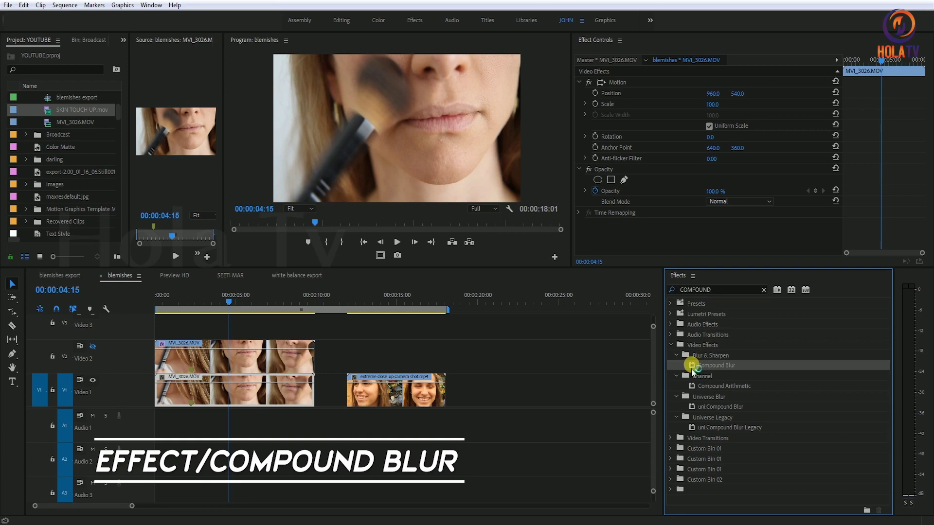
drag(684, 365, 237, 392)
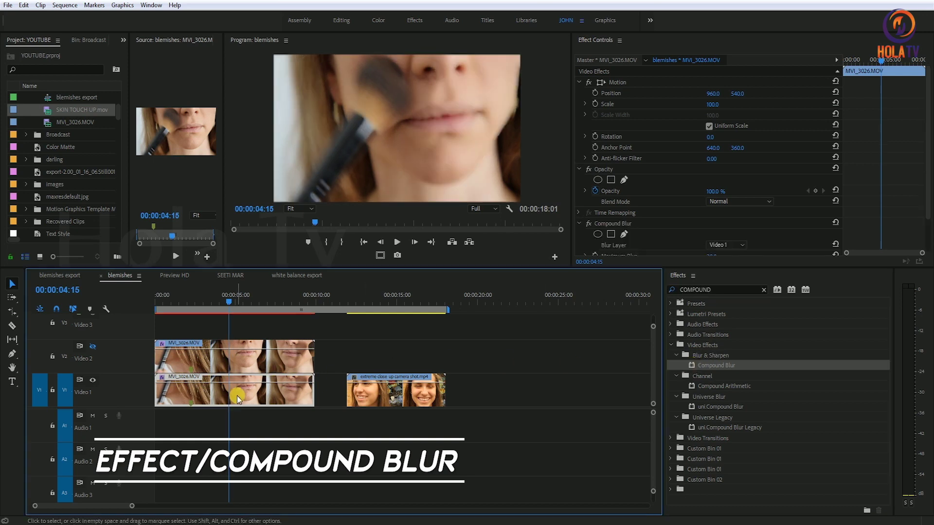
scroll(920, 195, down, 3)
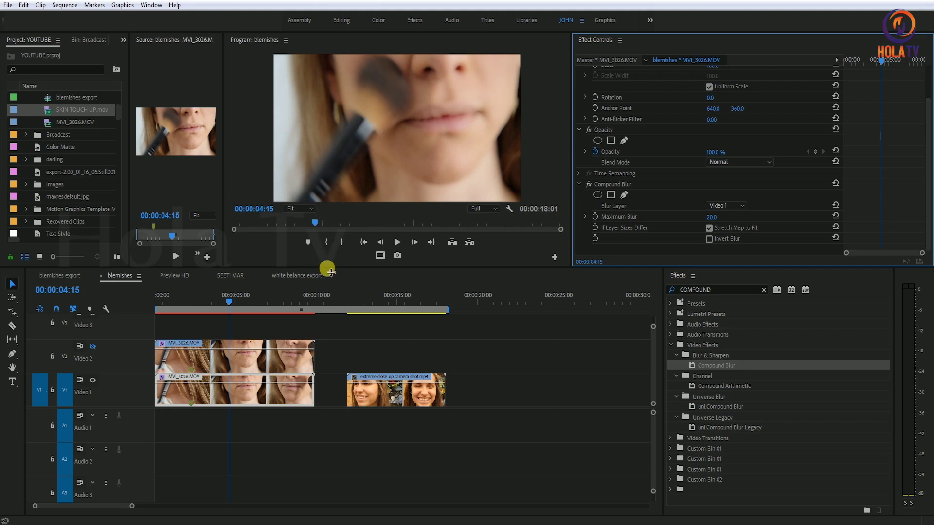
drag(327, 268, 326, 317)
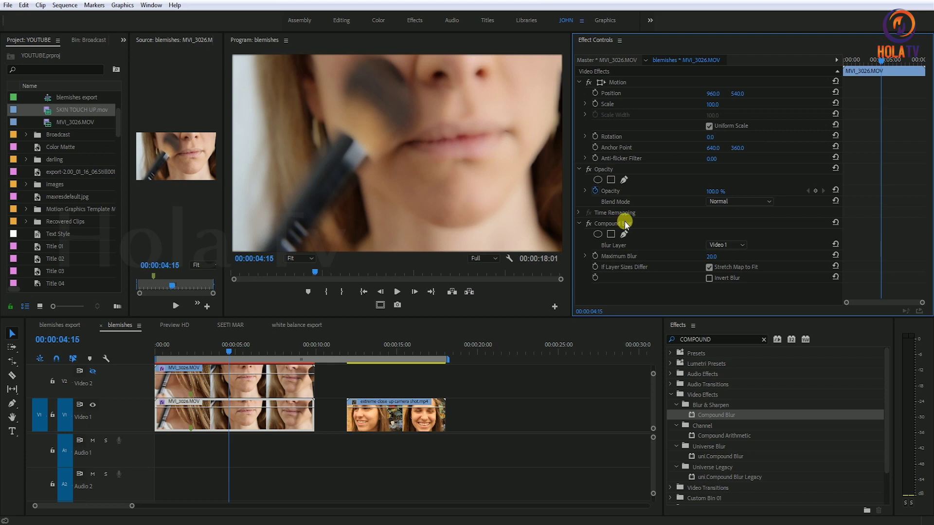
- Set Compound Blur's Blur Layer to Video 2 and Maximum Blur to 5.0
click(737, 248)
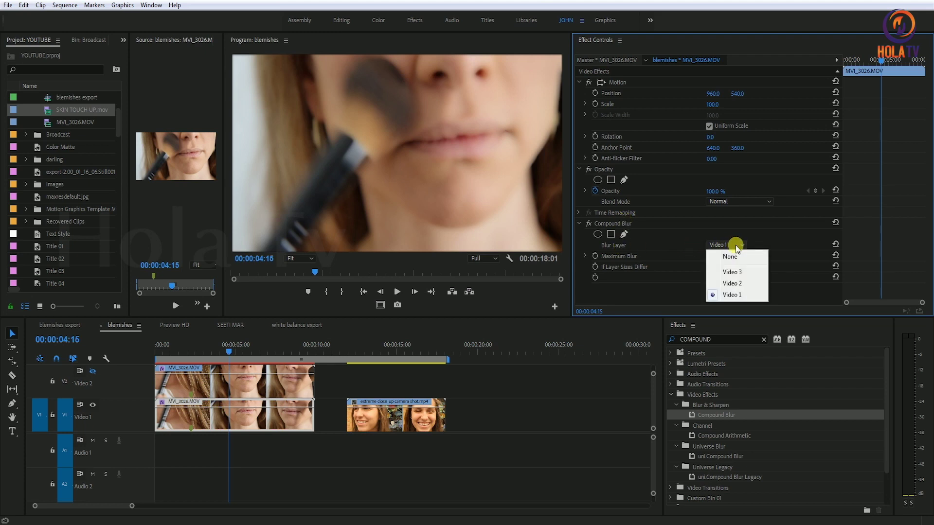
click(736, 284)
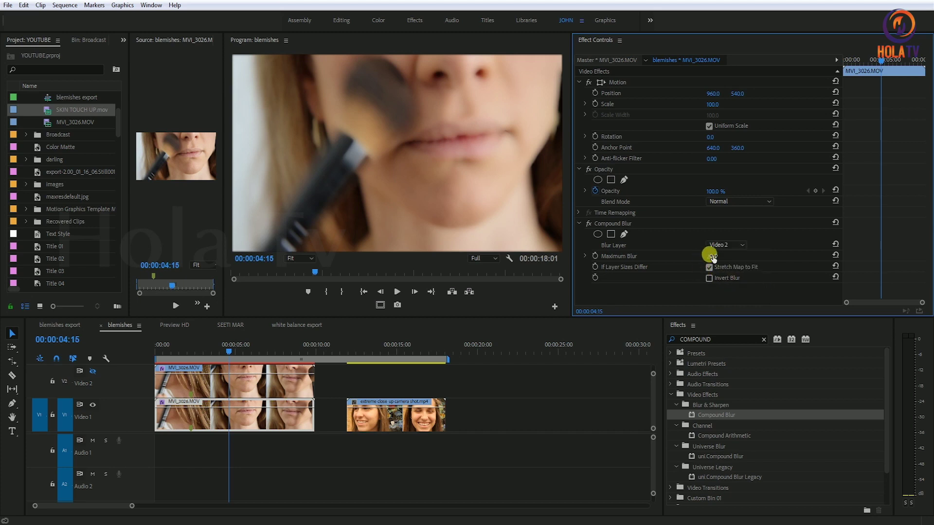
drag(711, 256, 705, 256)
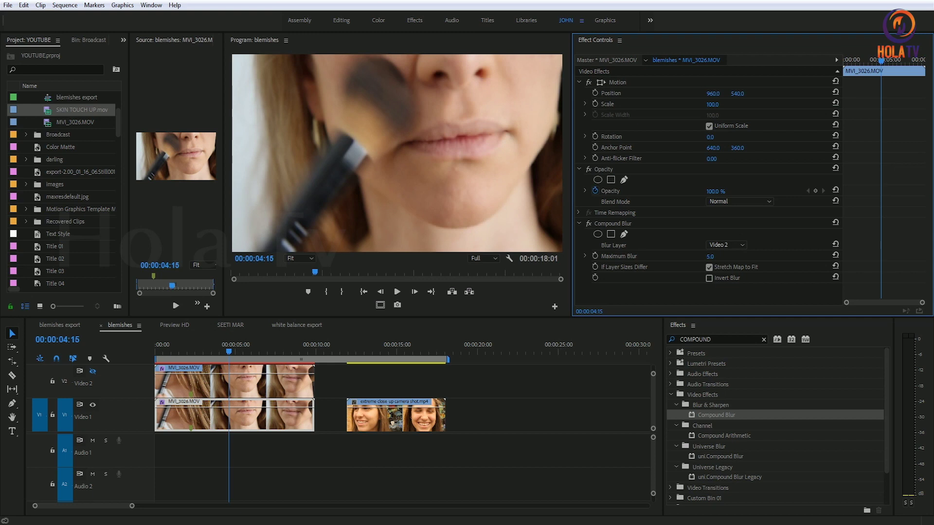
drag(212, 353, 242, 343)
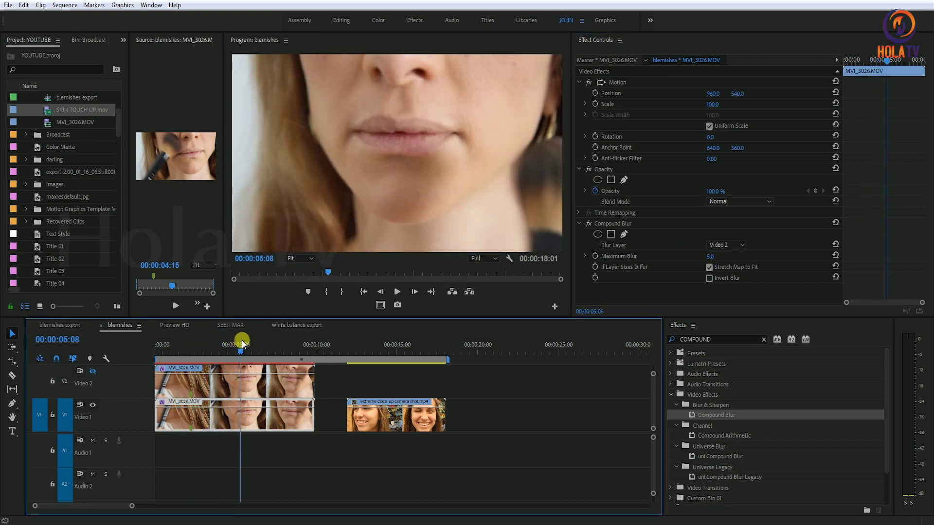
drag(553, 318, 554, 378)
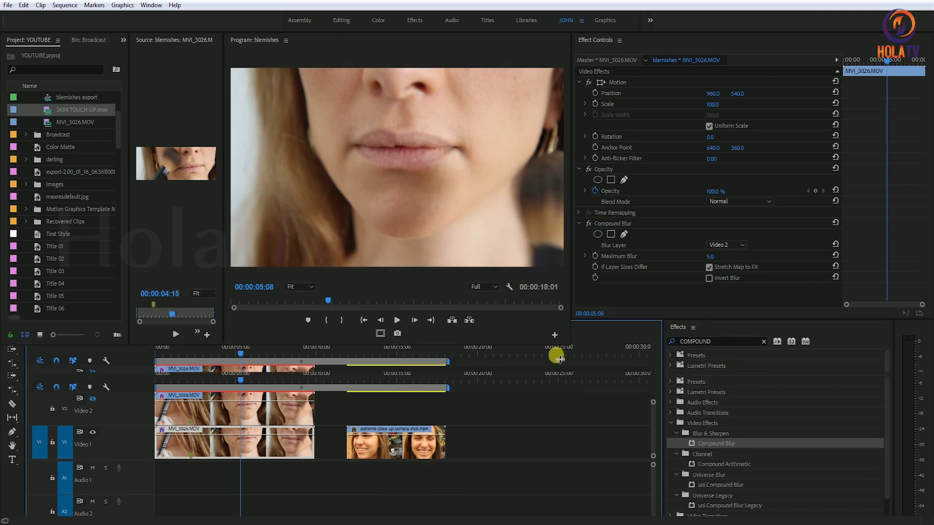
click(588, 226)
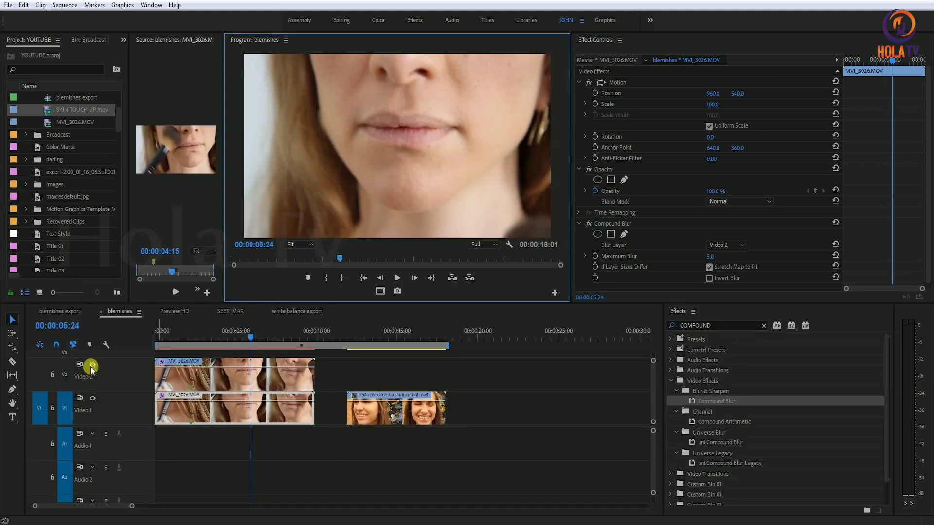
click(92, 365)
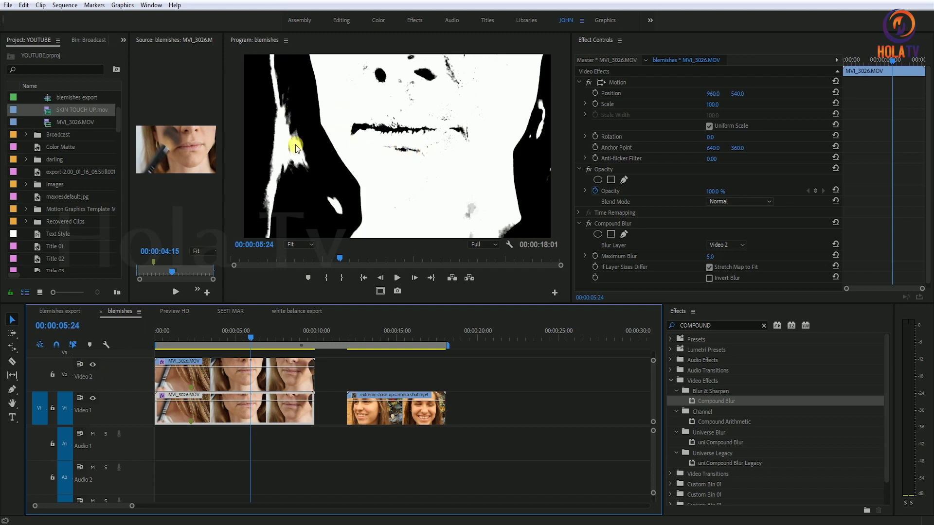
click(92, 365)
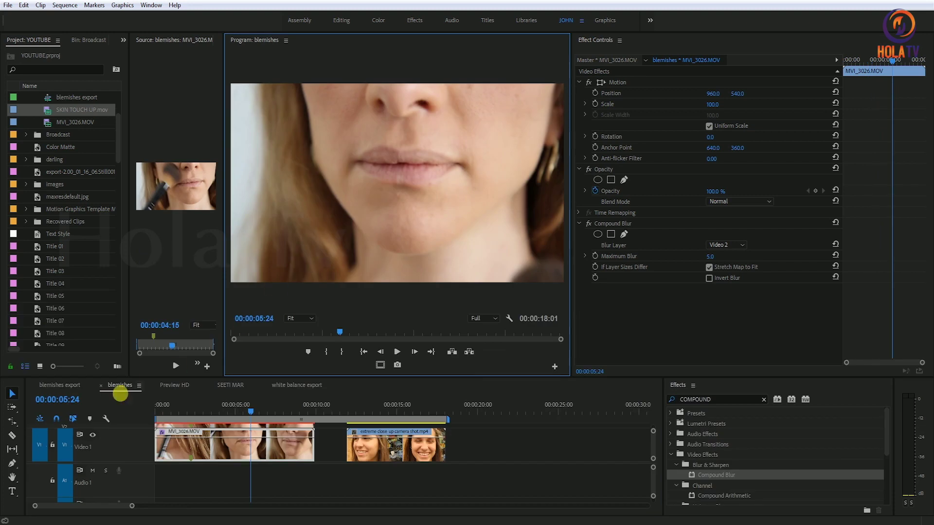
drag(214, 378, 242, 305)
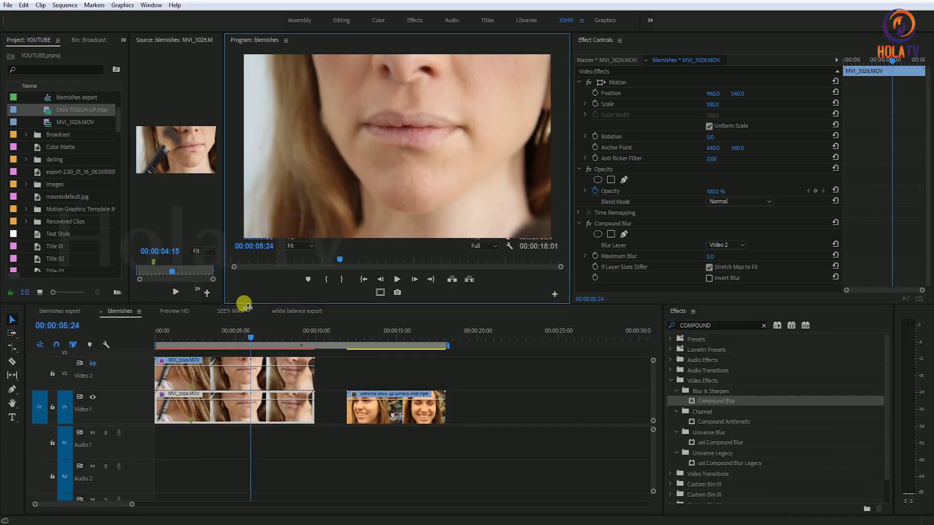